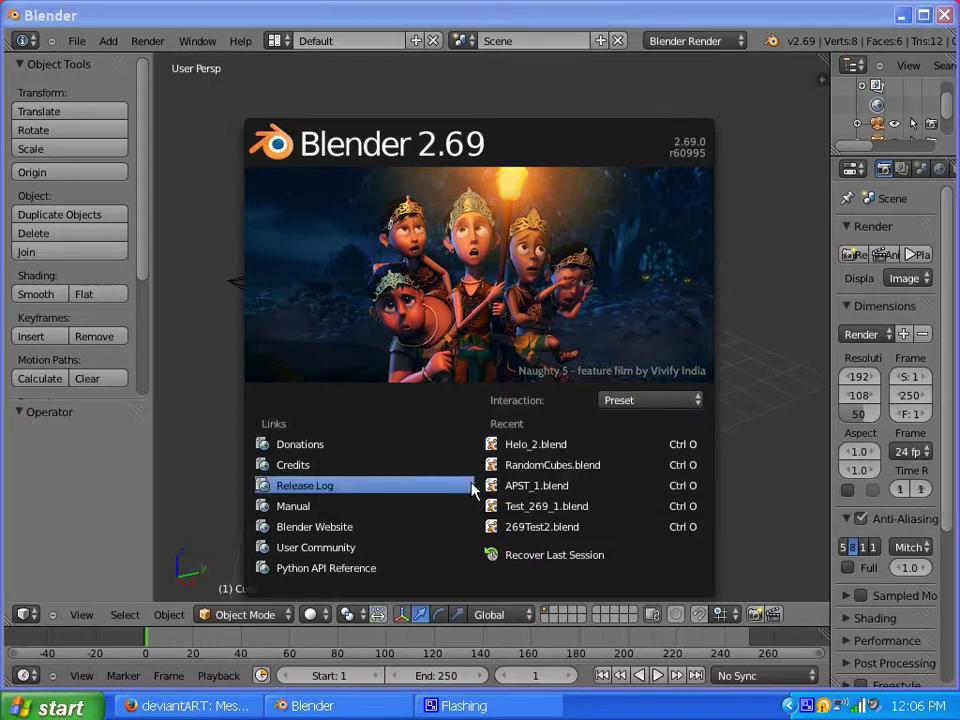
Open the recent file Helo_2.blend and switch the ground plane from Edit Mode to Object Mode
left_click(535, 445)
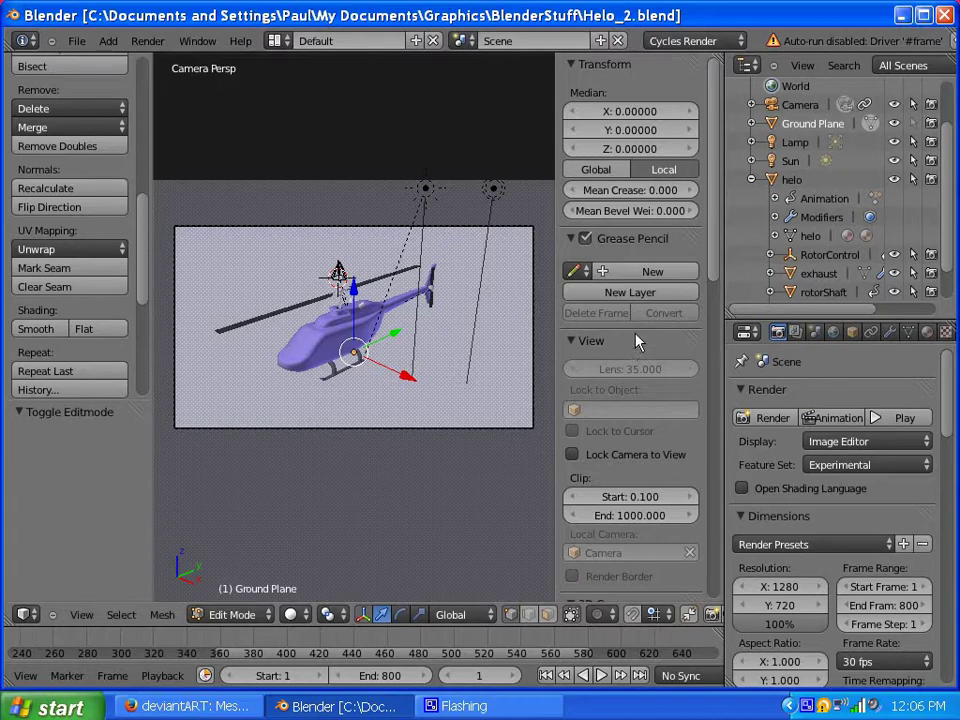
left_click(235, 614)
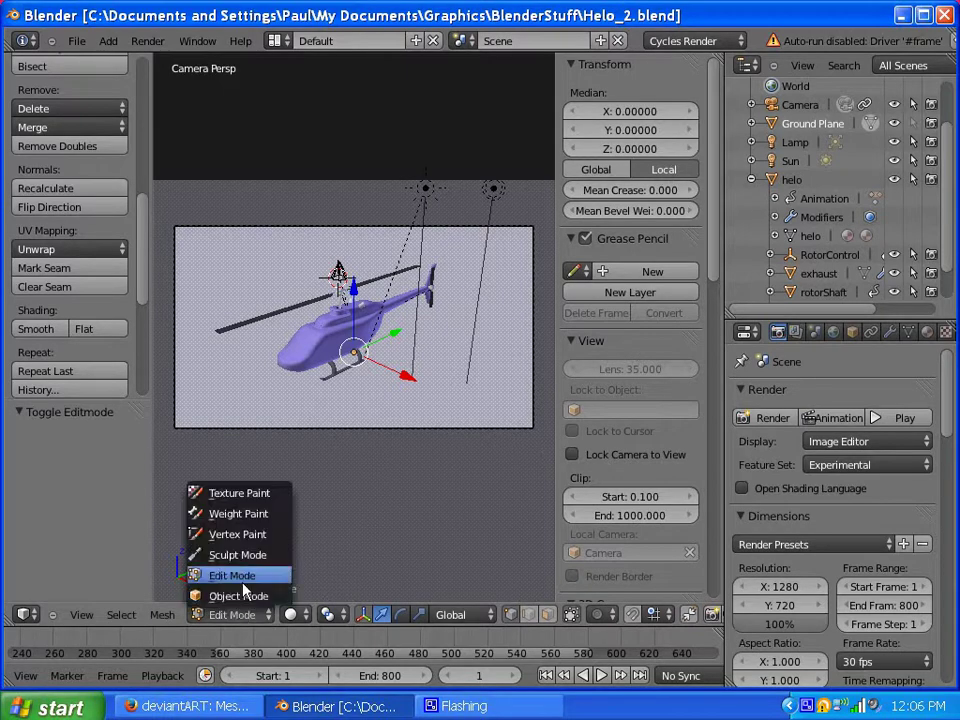
left_click(240, 594)
Select the helicopter body and examine it with the camera setup from several angles, finishing in the camera view
middle_click_drag(418, 411, 294, 379)
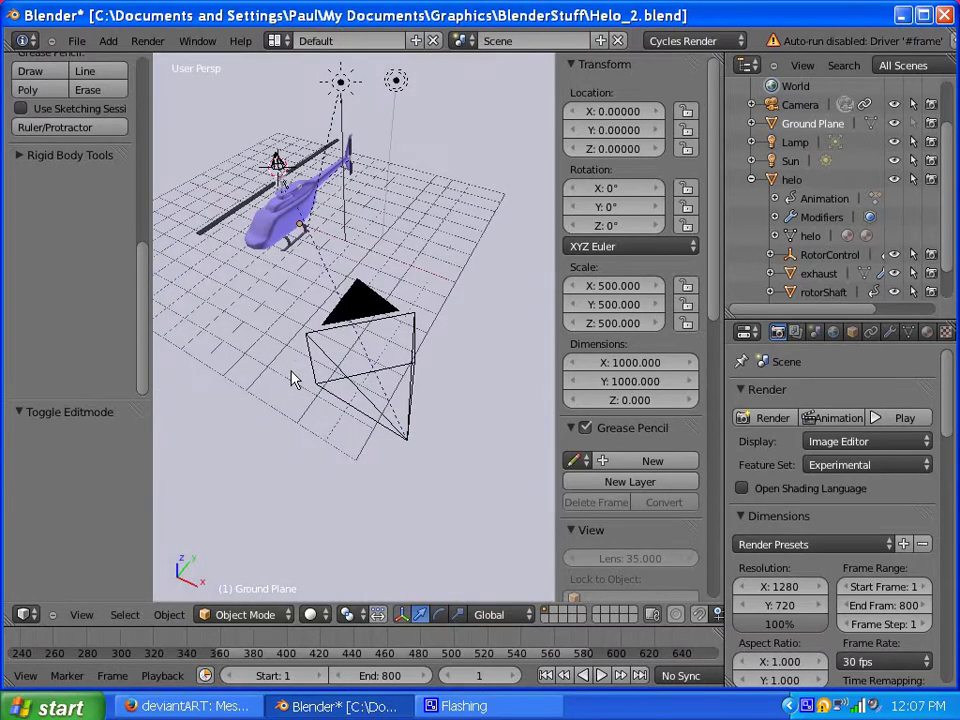
right_click(282, 225)
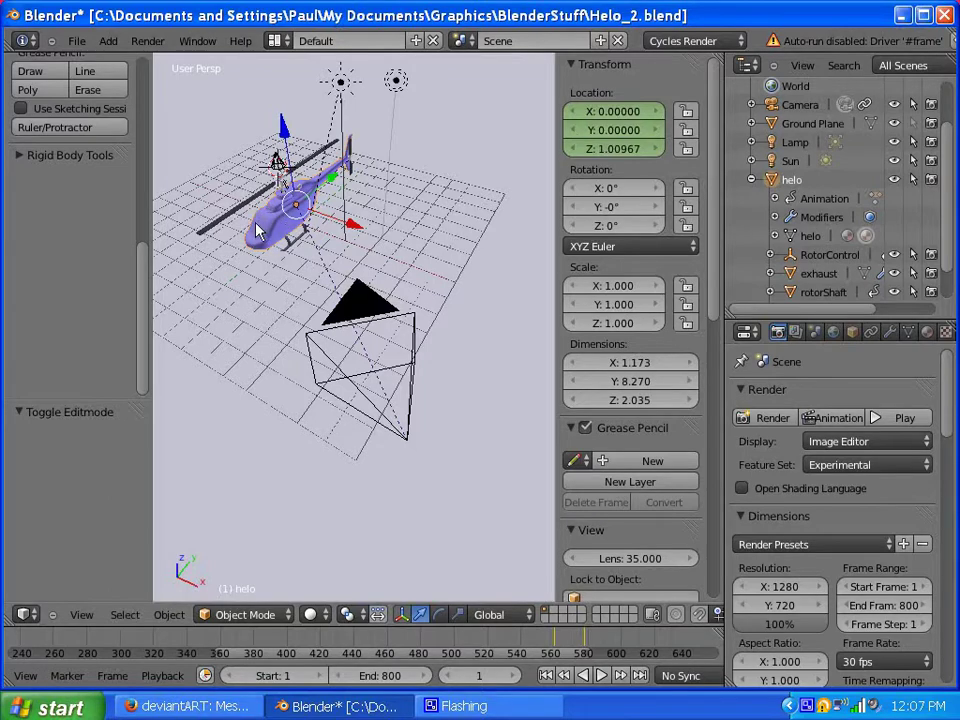
middle_click_drag(273, 179, 277, 176)
scroll(277, 180, "up", 5)
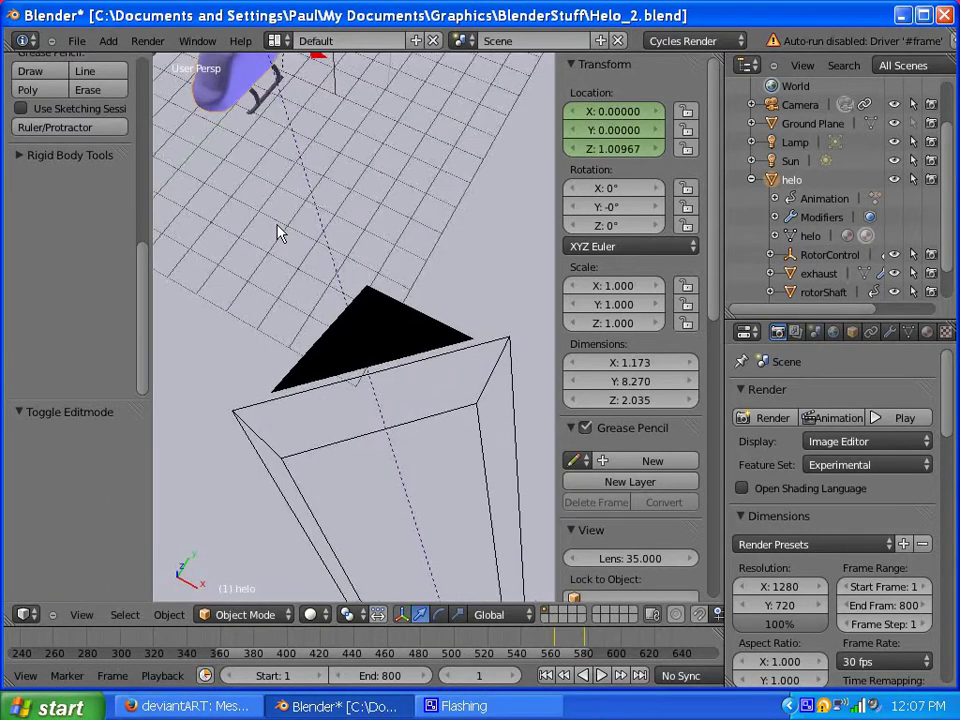
scroll(278, 200, "down", 3)
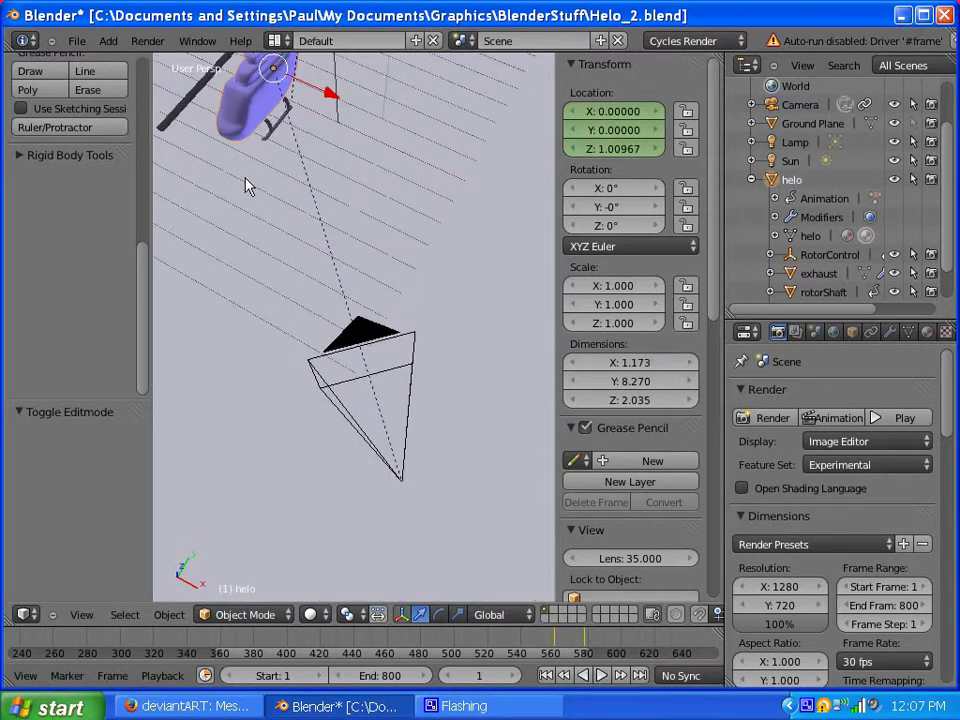
scroll(249, 186, "down", 3)
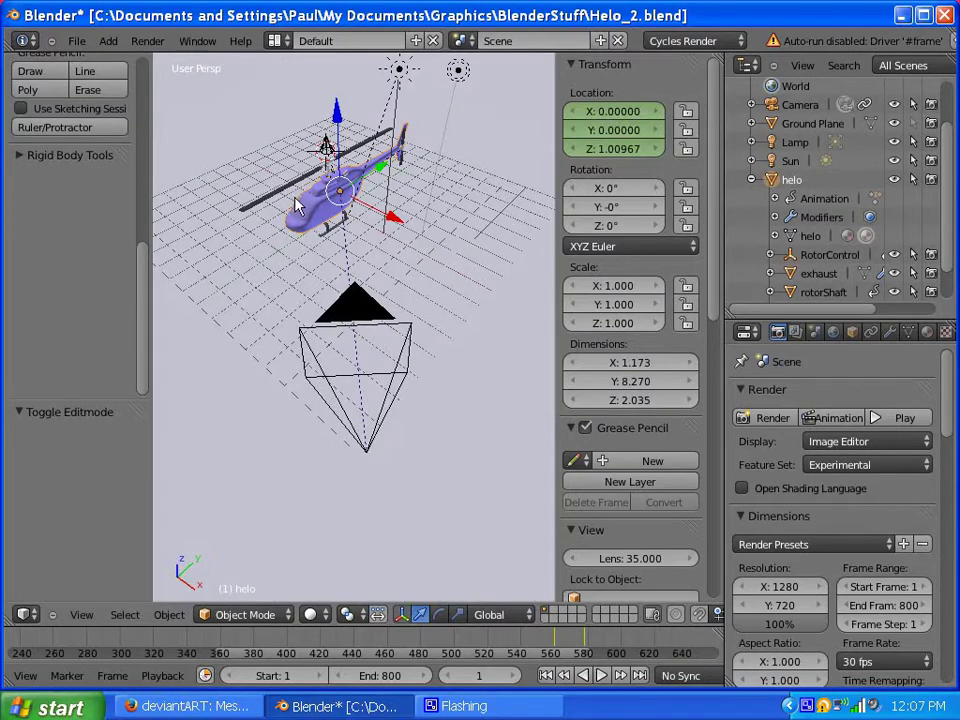
middle_click_drag(296, 205, 258, 143)
middle_click_drag(320, 162, 443, 215)
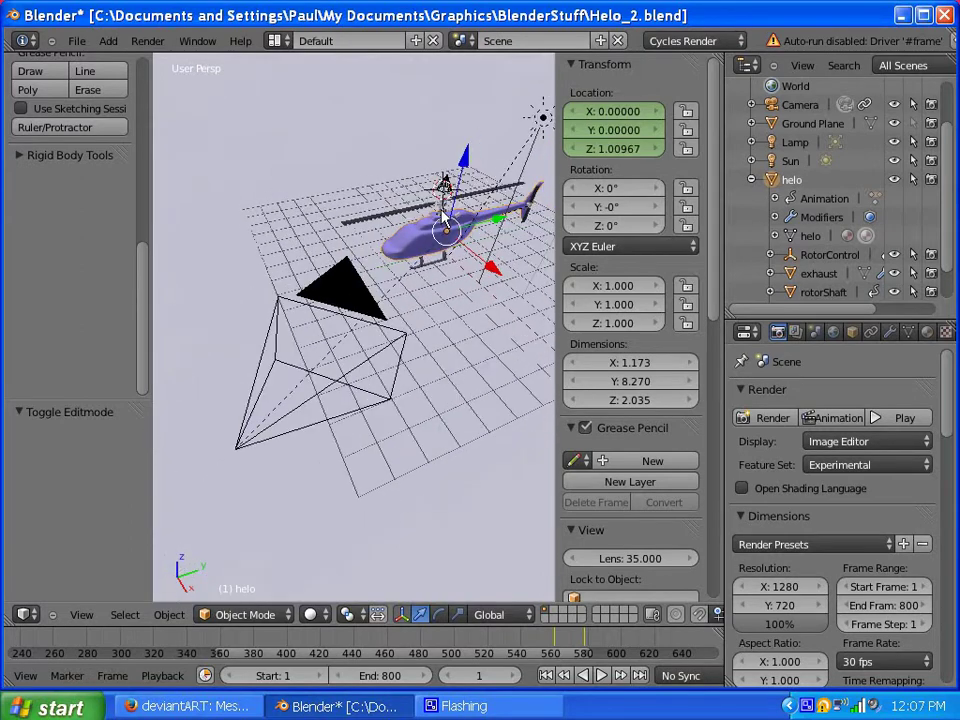
key("KP_0")
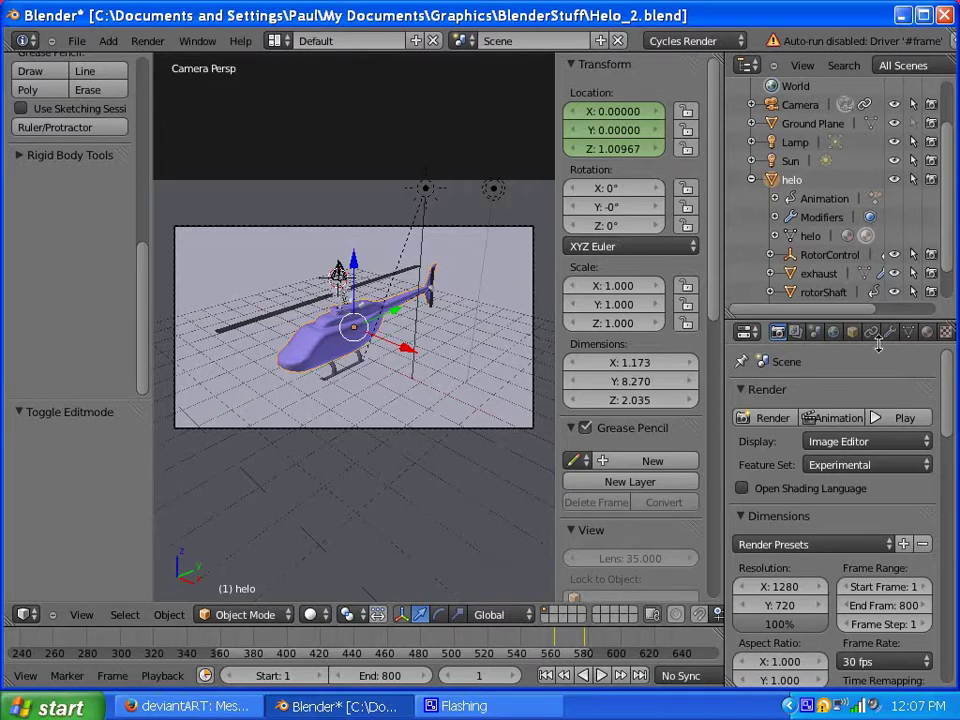
scroll(265, 336, "up", 2)
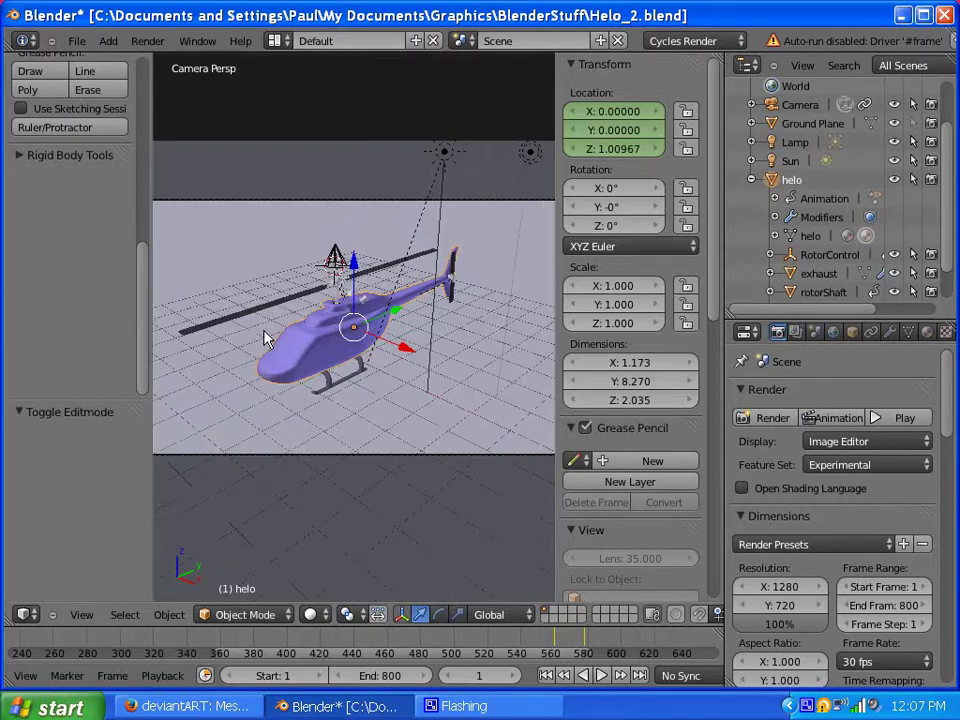
scroll(348, 355, "down", 1)
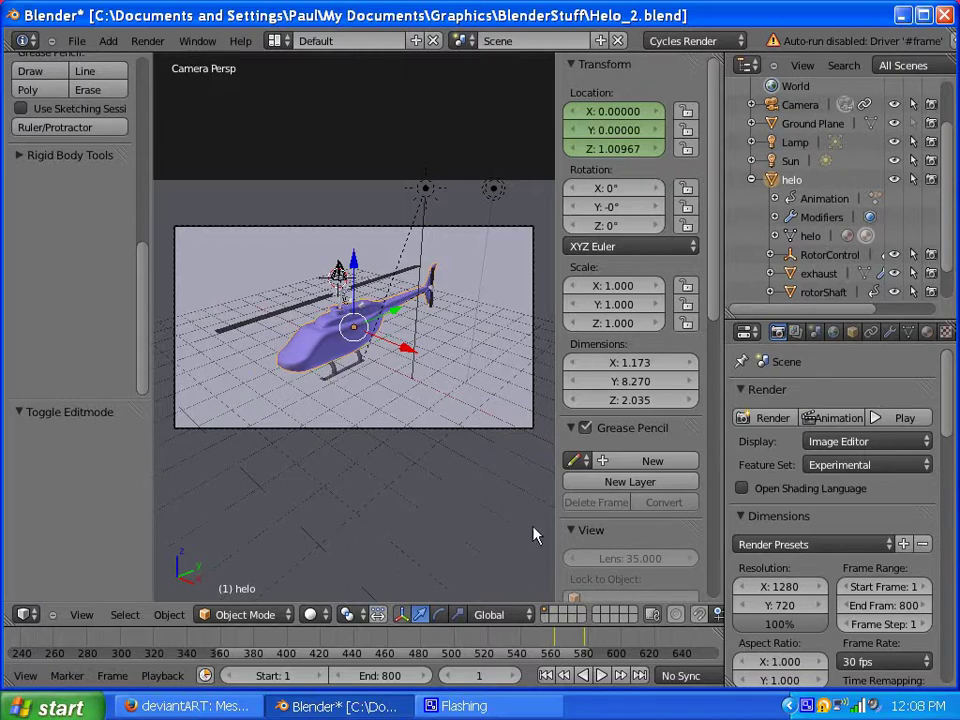
Play the animation from the camera view, stop it, and return to the first frame
left_click(601, 676)
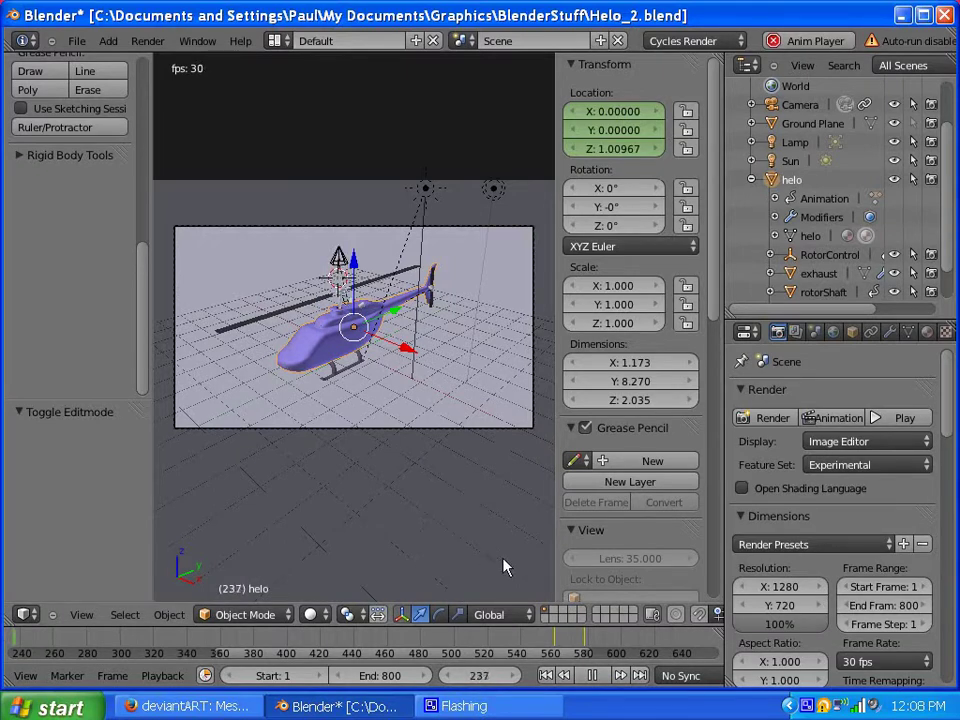
left_click(593, 676)
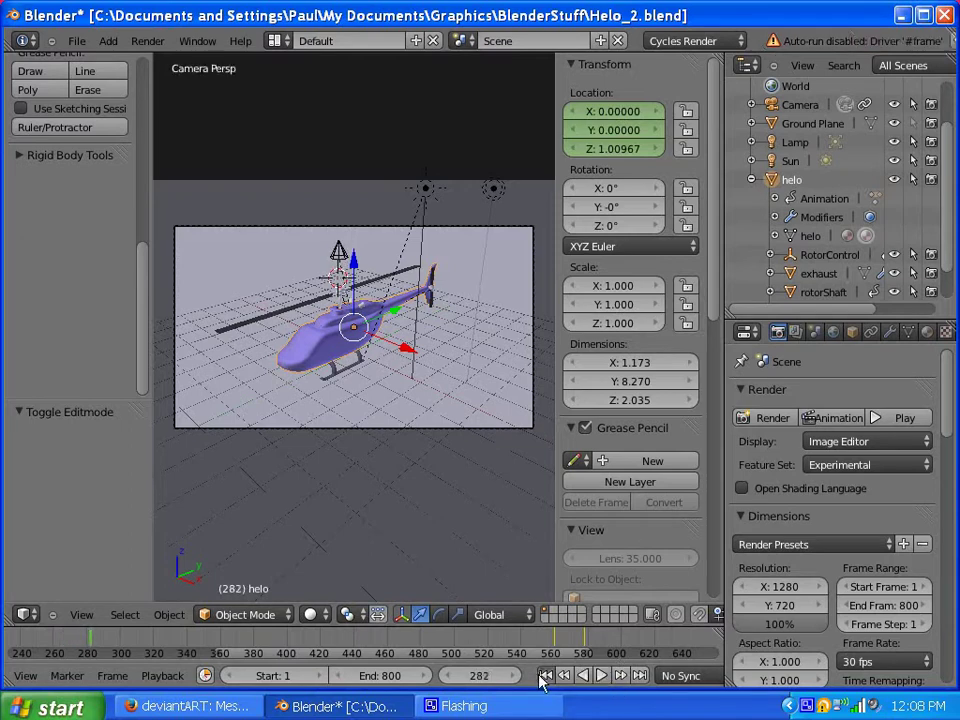
key("shift+Left")
Reload the file as trusted to allow its '#frame' driver and play the animation, stopping at frame 186
scroll(850, 40, "right", 5)
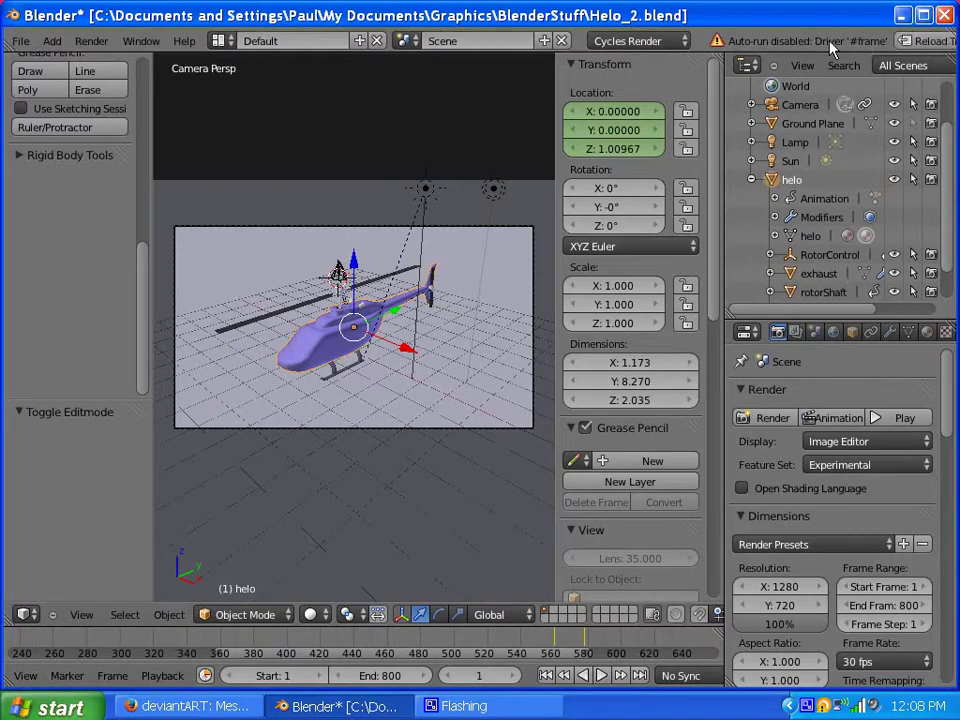
scroll(660, 40, "right", 2)
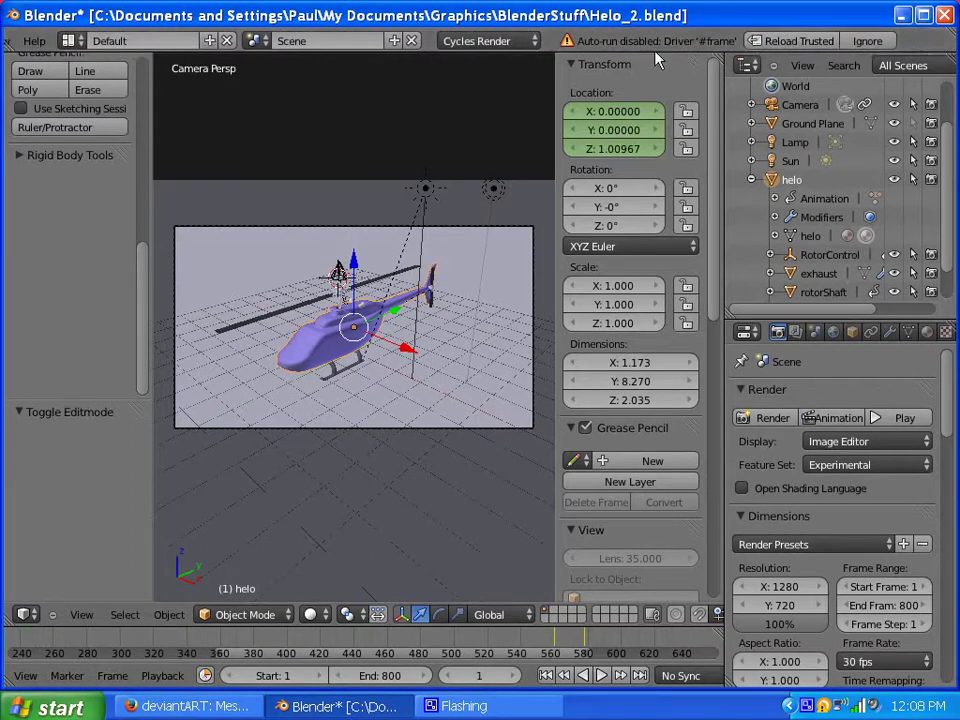
scroll(645, 42, "right", 1)
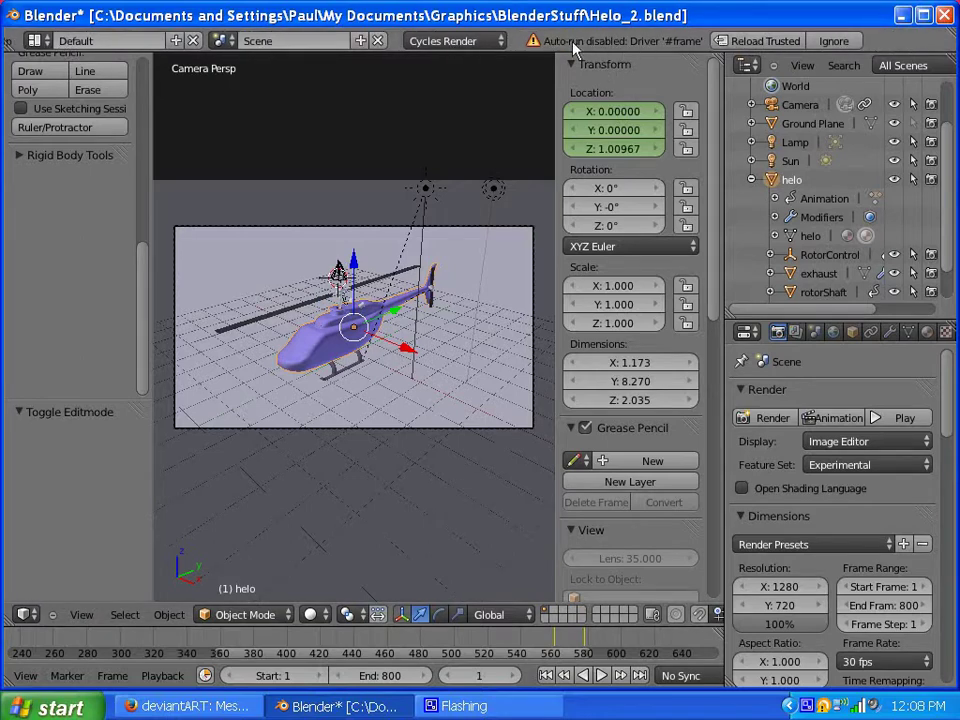
left_click(751, 42)
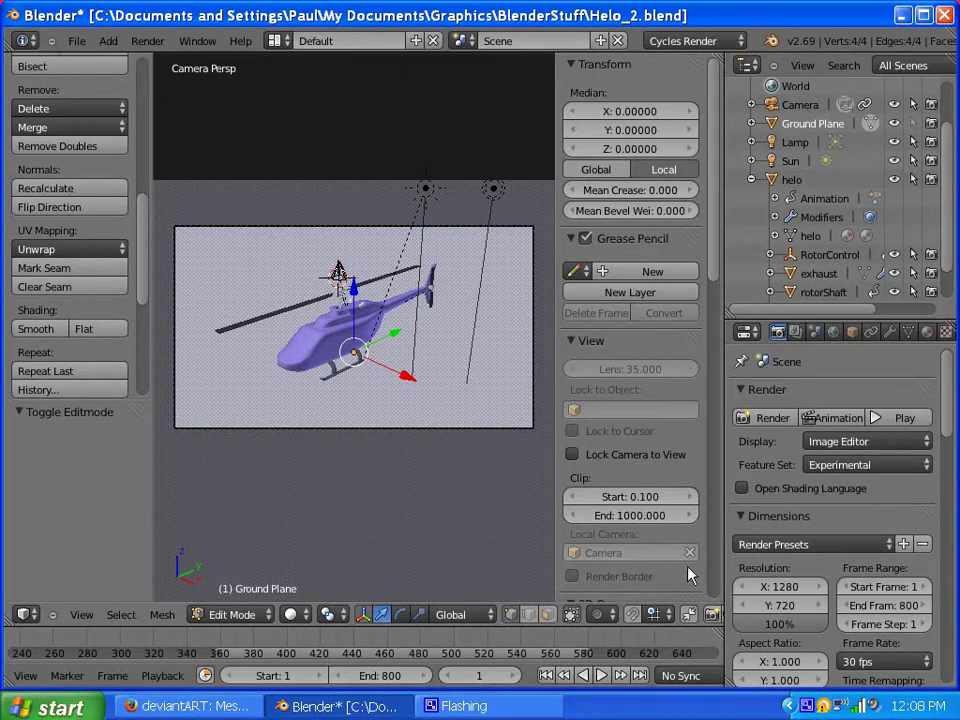
left_click(600, 676)
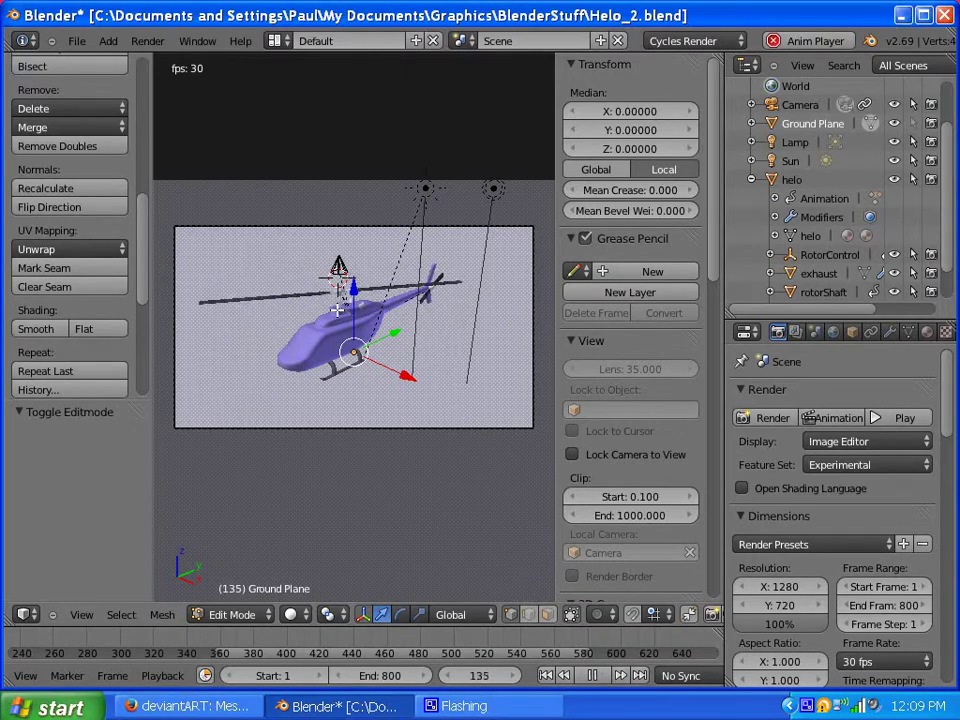
key("alt+a")
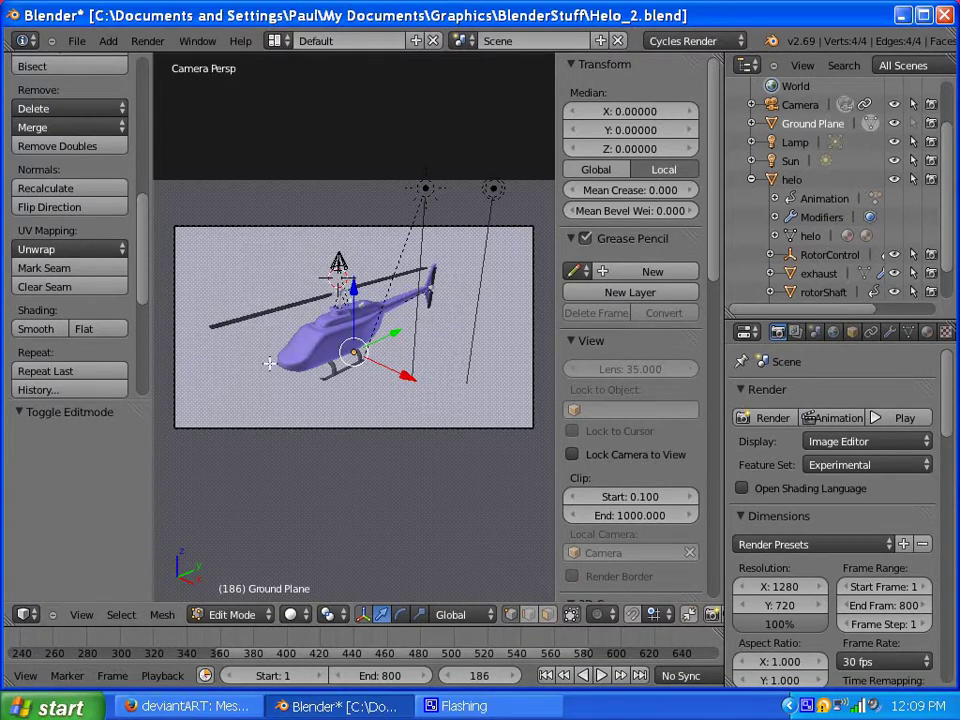
Switch to Object Mode and raise the RotorControl empty along the Z axis to about 3.82
middle_click_drag(269, 363, 269, 402)
middle_click_drag(373, 280, 287, 294)
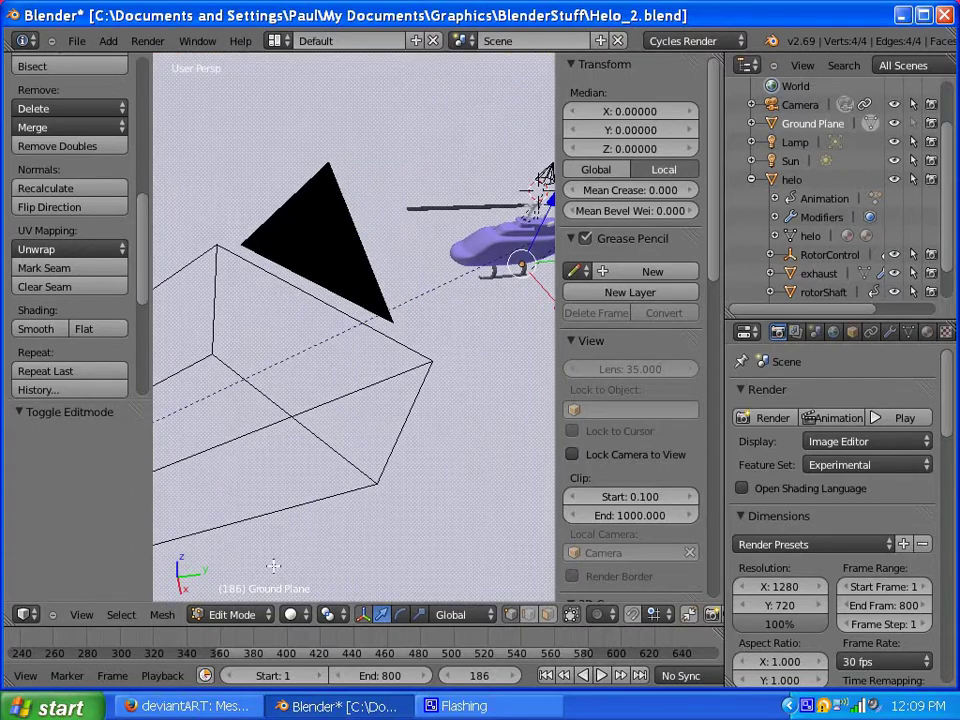
left_click(255, 615)
left_click(257, 592)
scroll(396, 262, "down", 3)
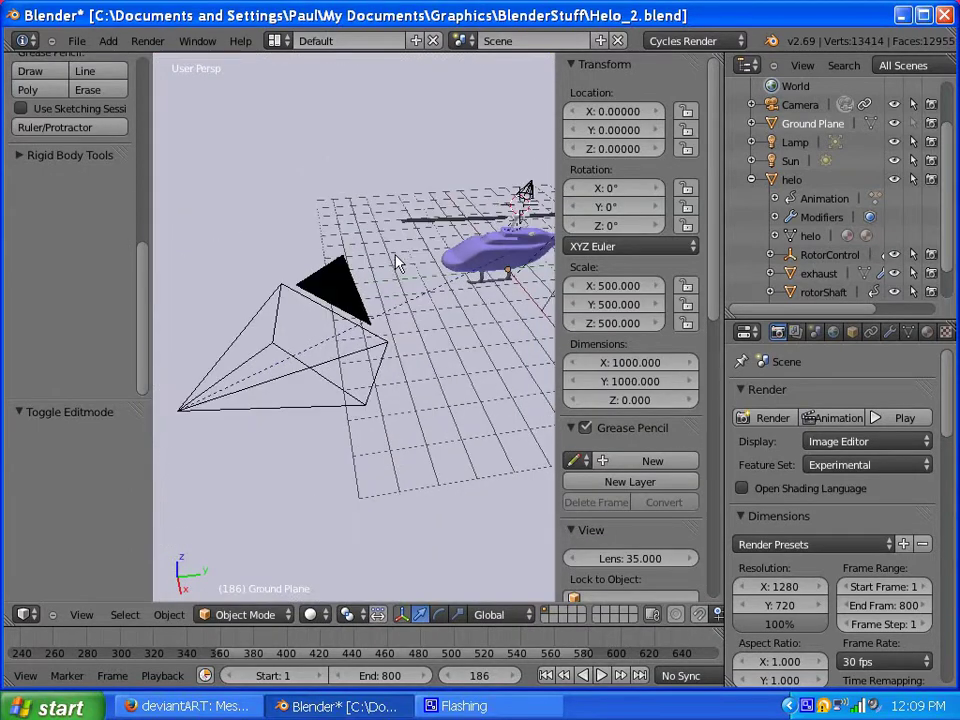
right_click(523, 190)
middle_click_drag(422, 306, 480, 200)
mouse_move(490, 178)
left_mouse_down()
mouse_move(491, 163)
mouse_move(490, 187)
mouse_move(487, 178)
left_mouse_up()
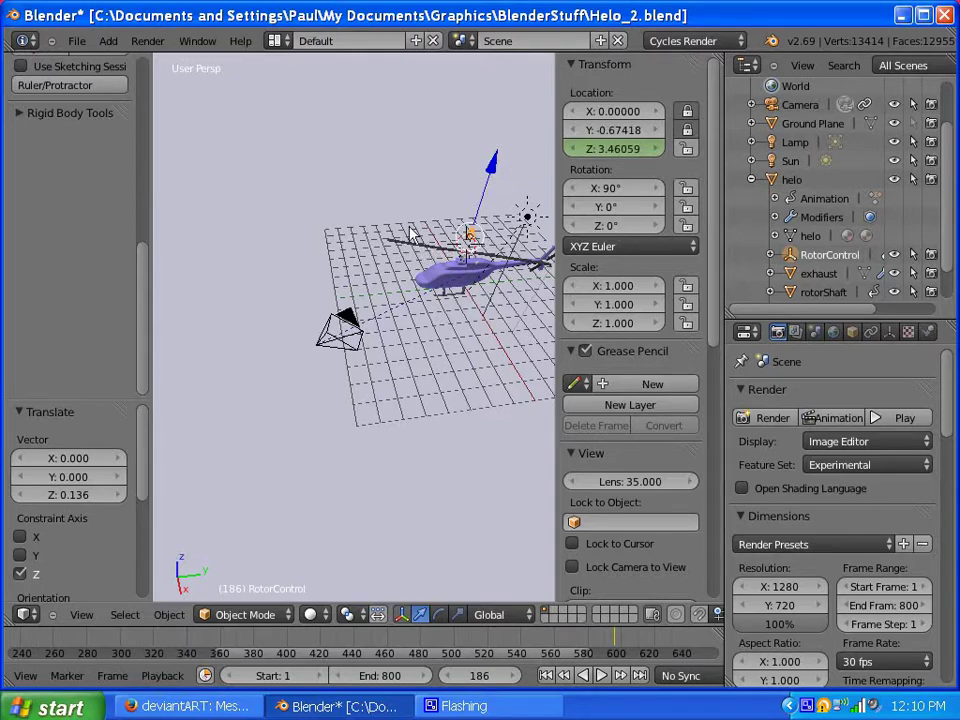
mouse_move(499, 170)
left_mouse_down()
mouse_move(499, 152)
mouse_move(492, 175)
mouse_move(497, 161)
left_mouse_up()
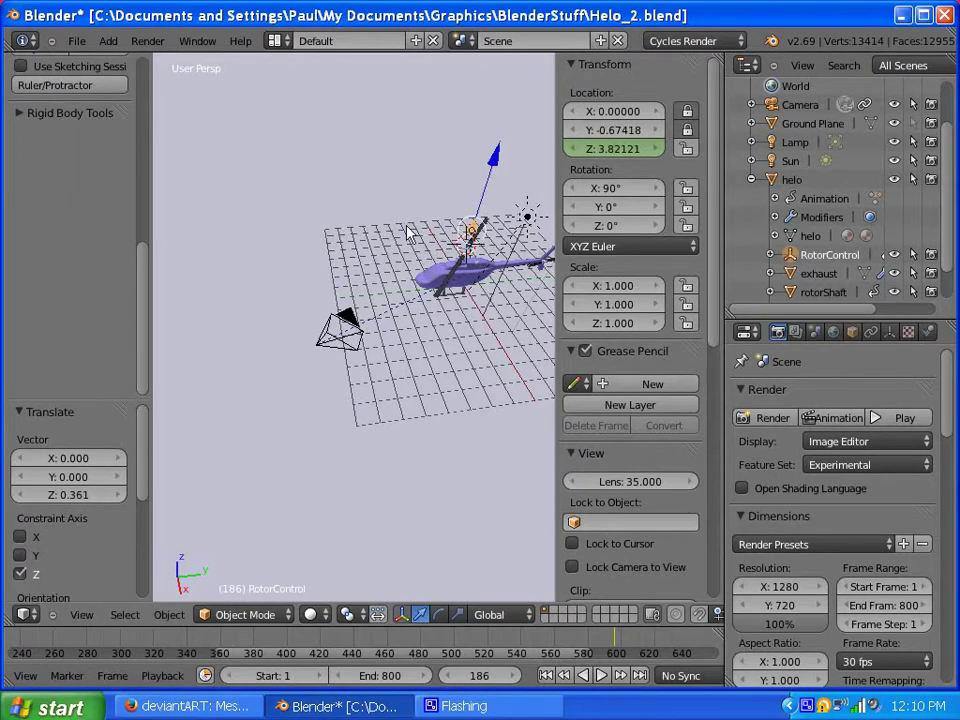
Select the rotor shaft and display its drivers in the graph editor of the Animation screen layout
scroll(395, 315, "up", 2)
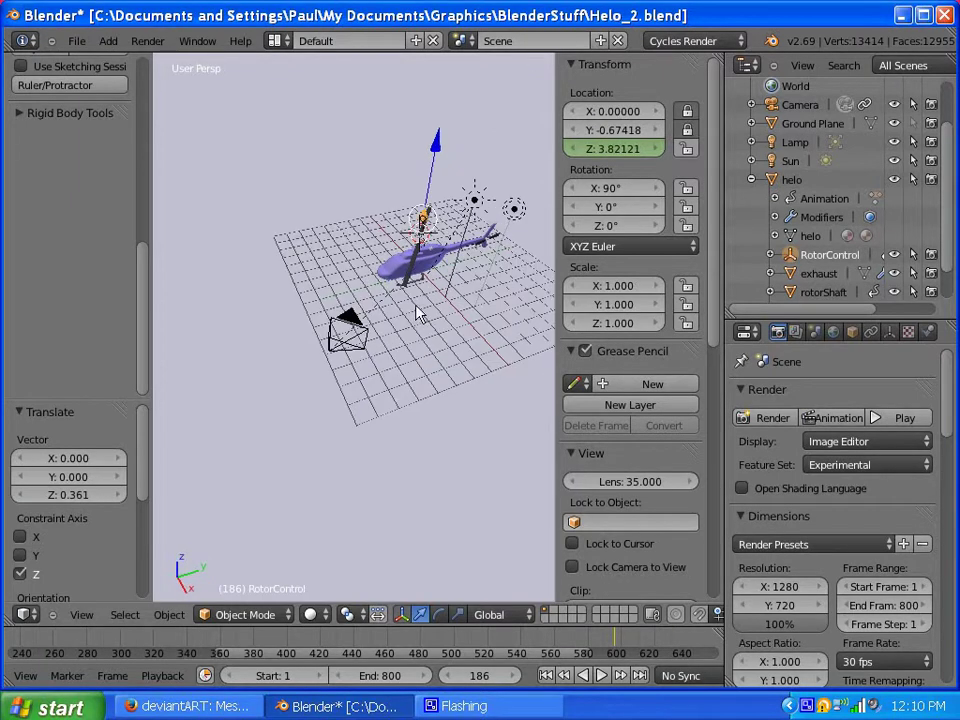
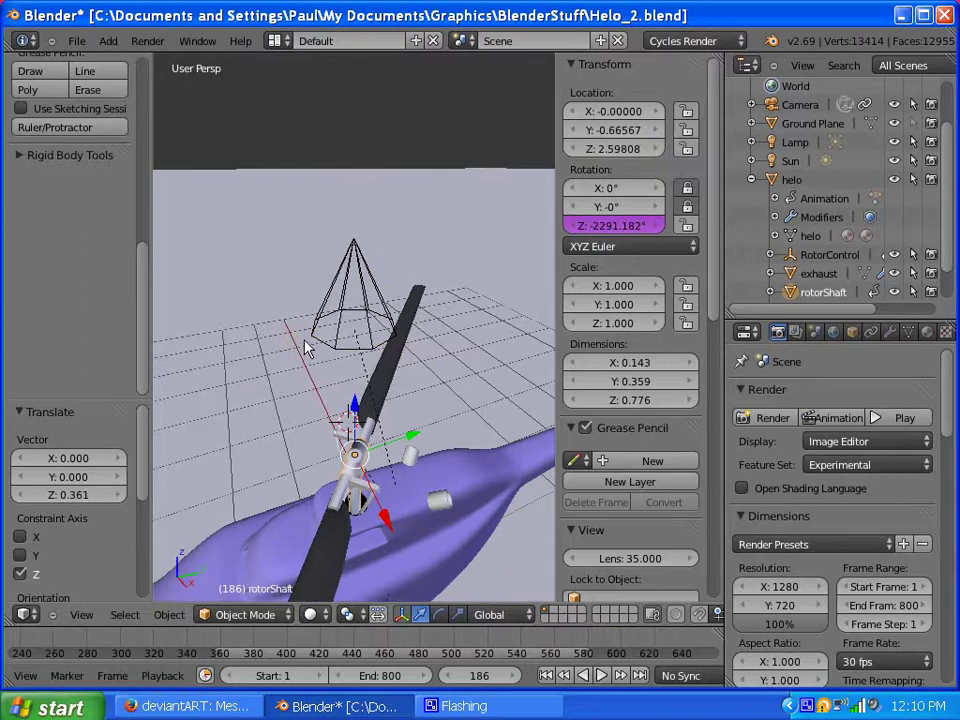
scroll(307, 345, "down", 5)
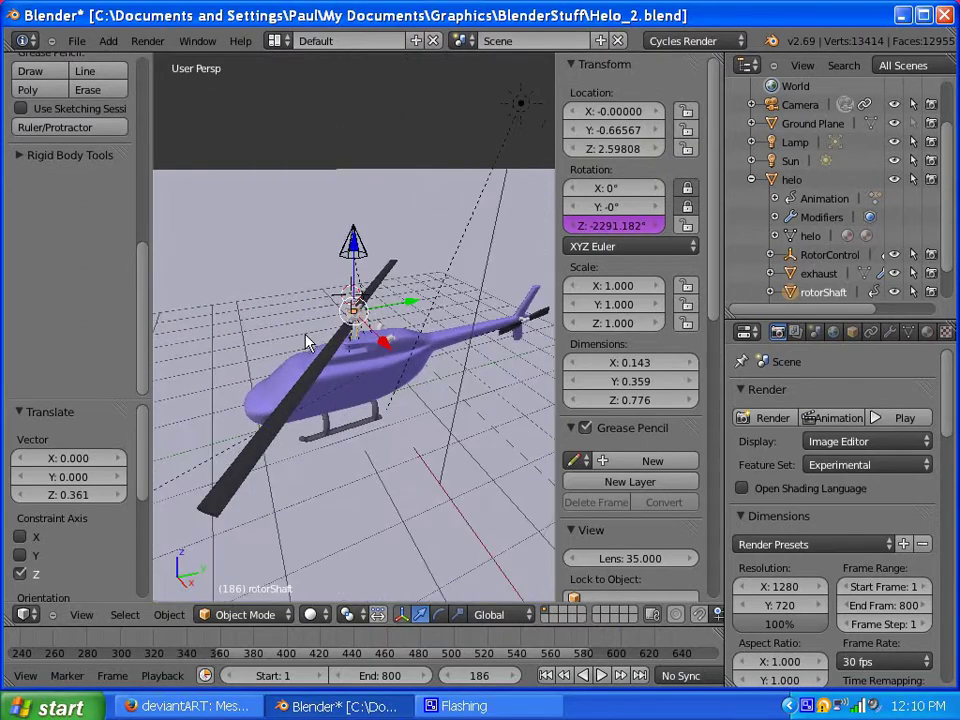
left_click(275, 41)
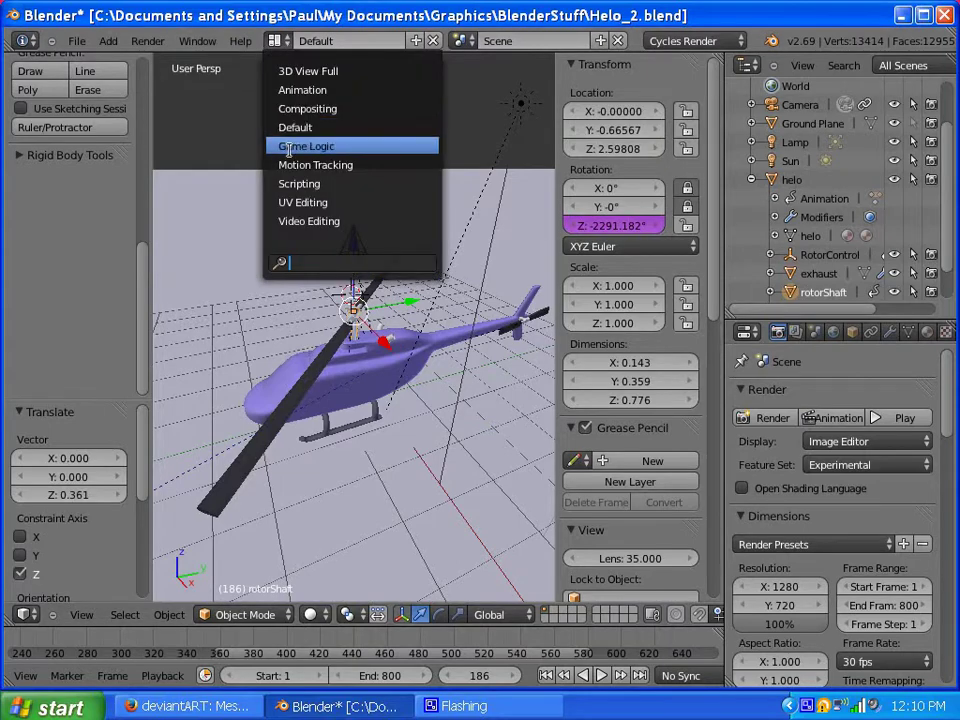
left_click(300, 90)
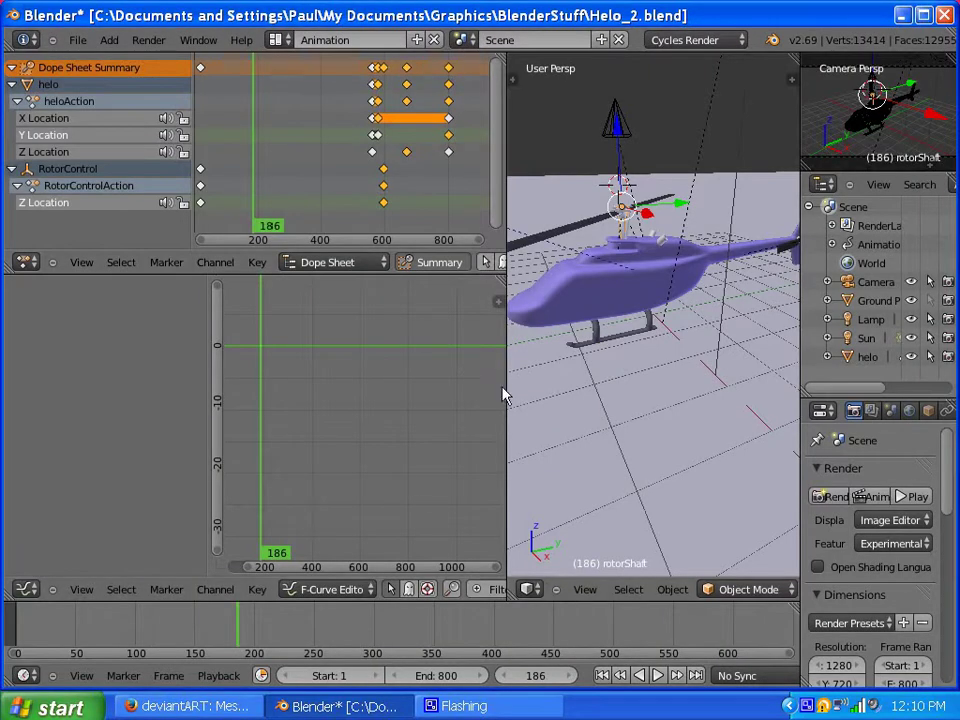
left_click(333, 590)
left_click(322, 550)
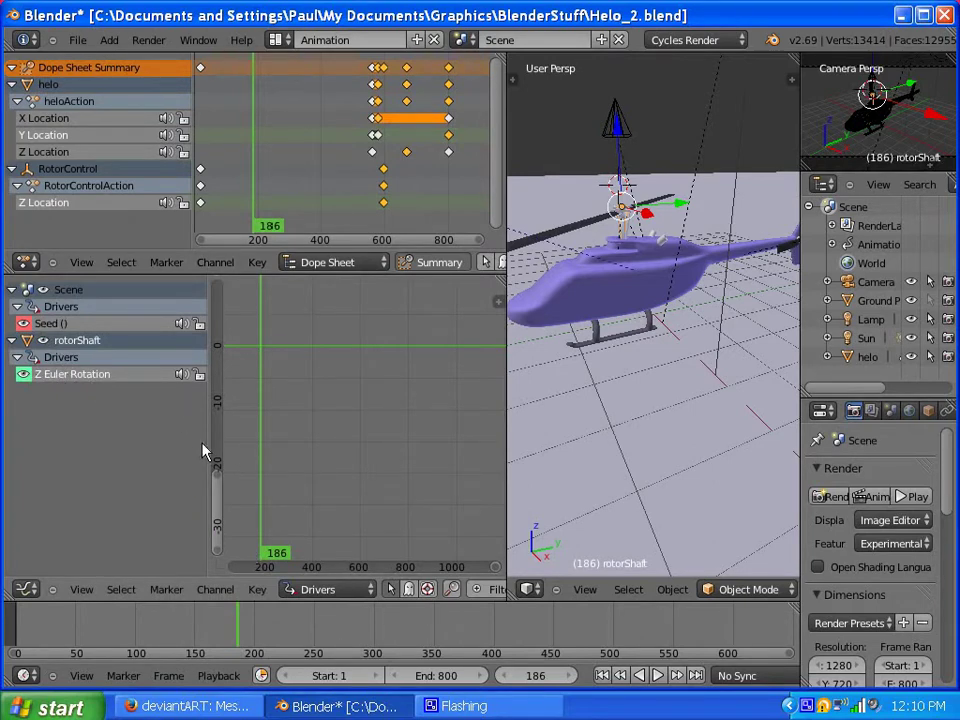
Examine the scripted expression and Throttle variable of the rotor shaft's Z Euler Rotation driver in its properties
left_click_drag(206, 440, 93, 429)
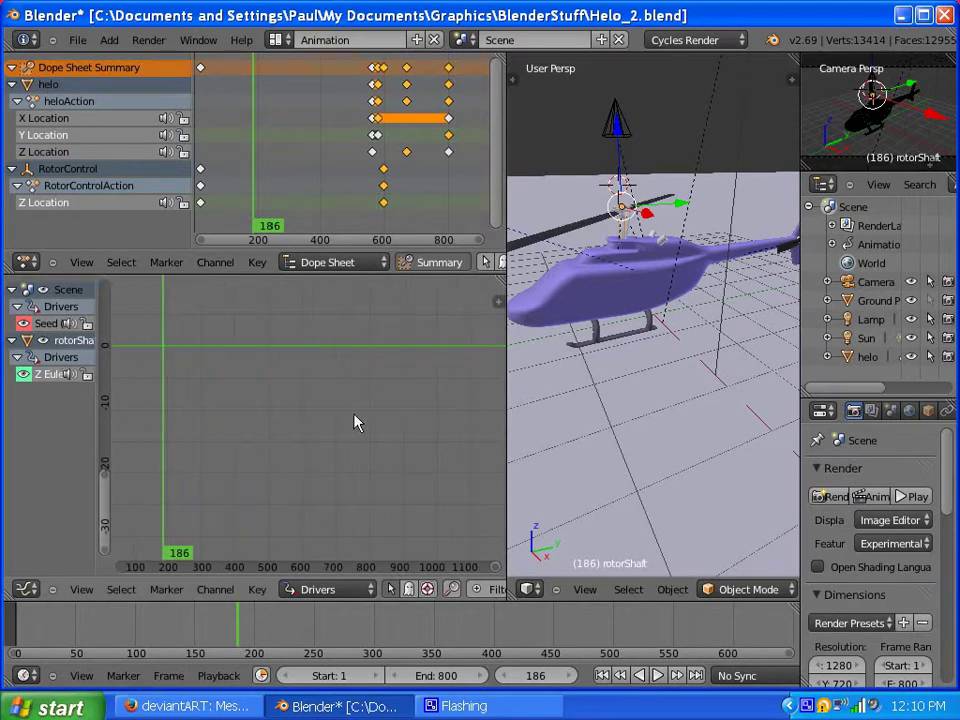
key("n")
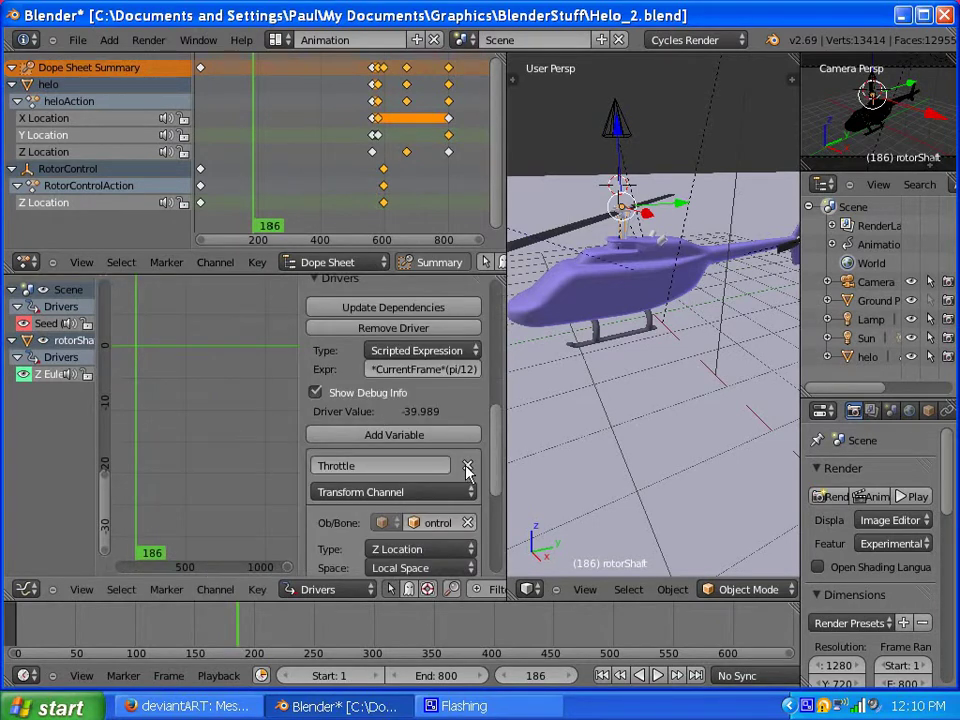
scroll(497, 400, "up", 4)
scroll(499, 412, "down", 2)
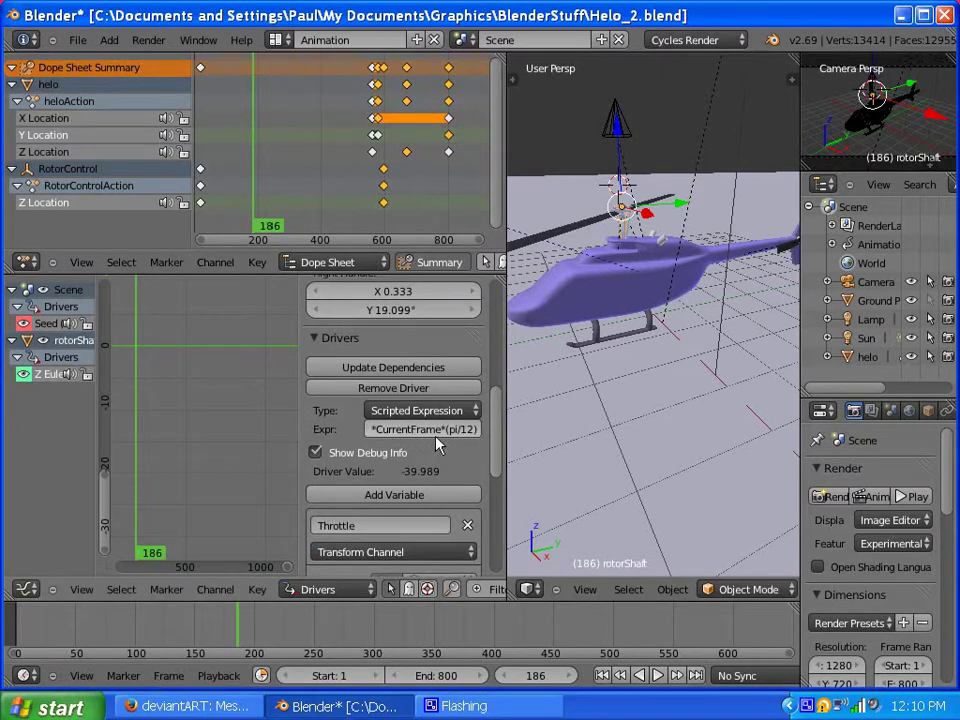
mouse_move(499, 444)
left_mouse_down()
mouse_move(499, 482)
mouse_move(505, 458)
left_mouse_up()
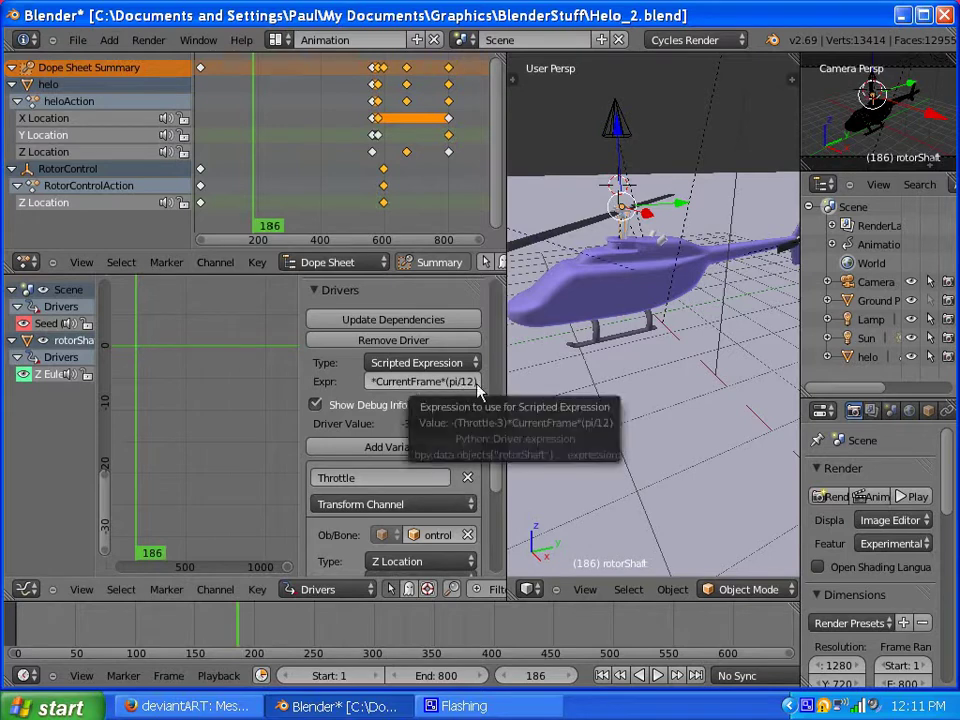
left_click_drag(499, 424, 499, 400)
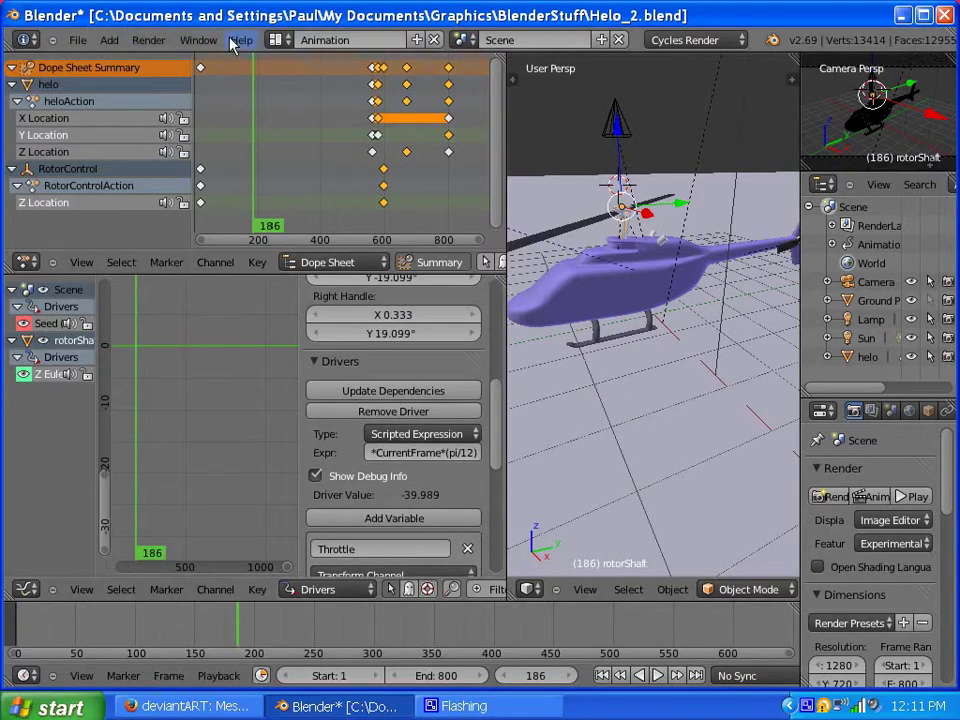
View the Scripting screen layout with its Python console and return to the Animation layout
left_click(280, 41)
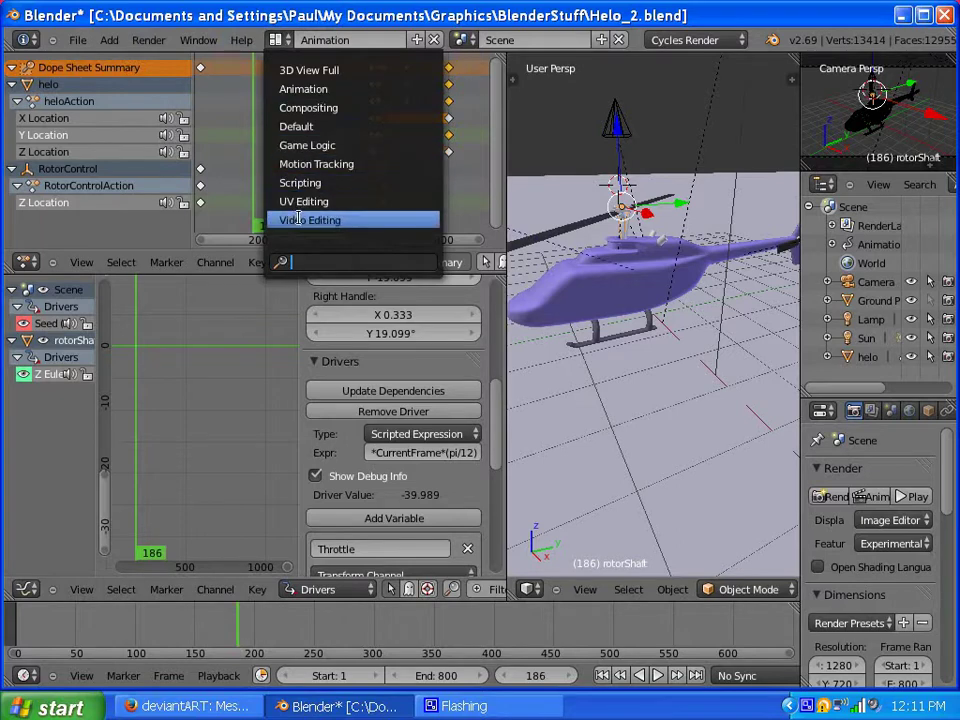
left_click(300, 183)
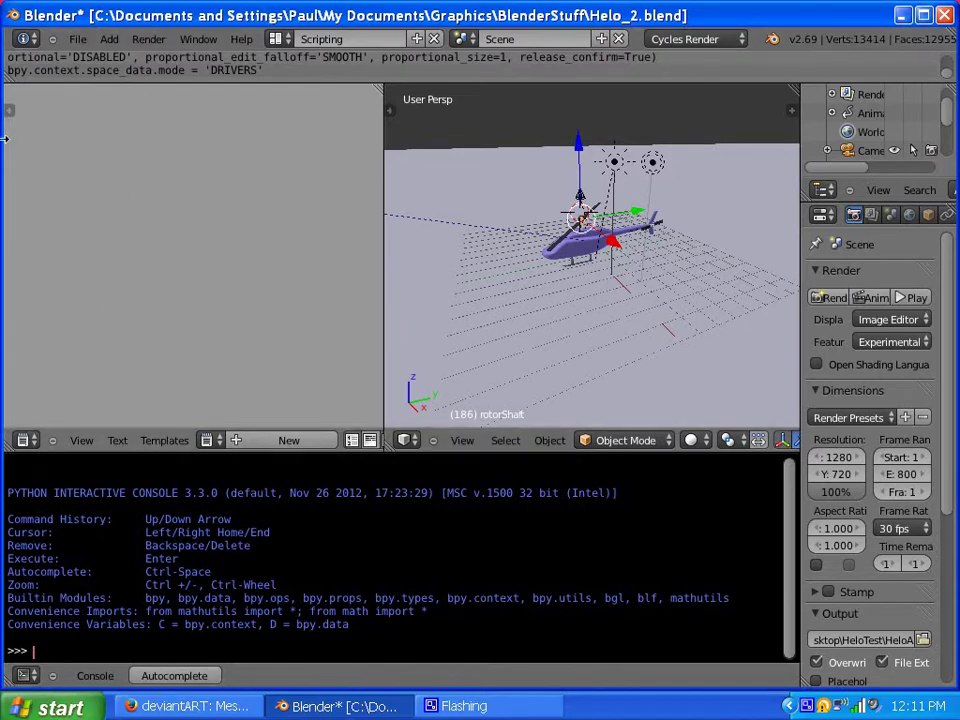
left_click(279, 38)
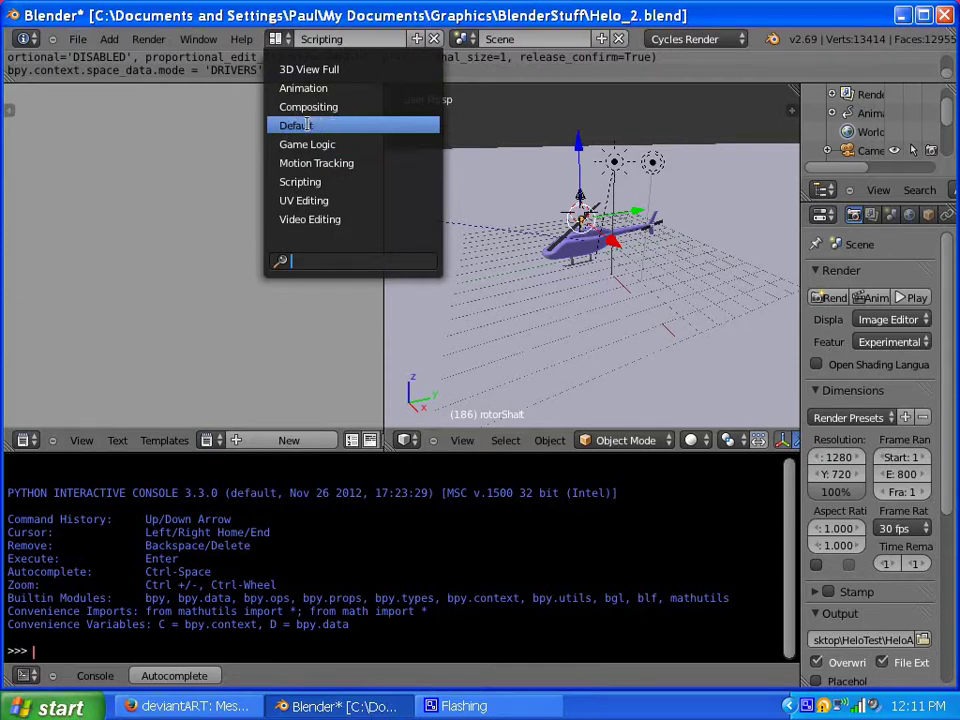
left_click(303, 88)
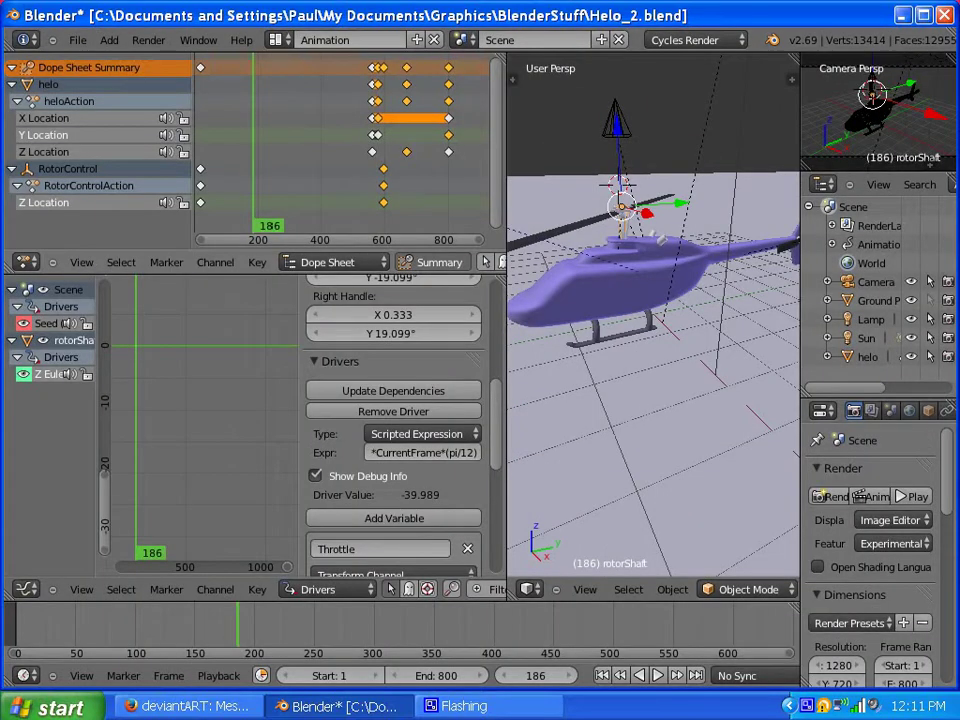
Review the Z Euler Rotation driver's expression, the helicopter in the 3D view, and the Active F-Curve properties
left_click(383, 452)
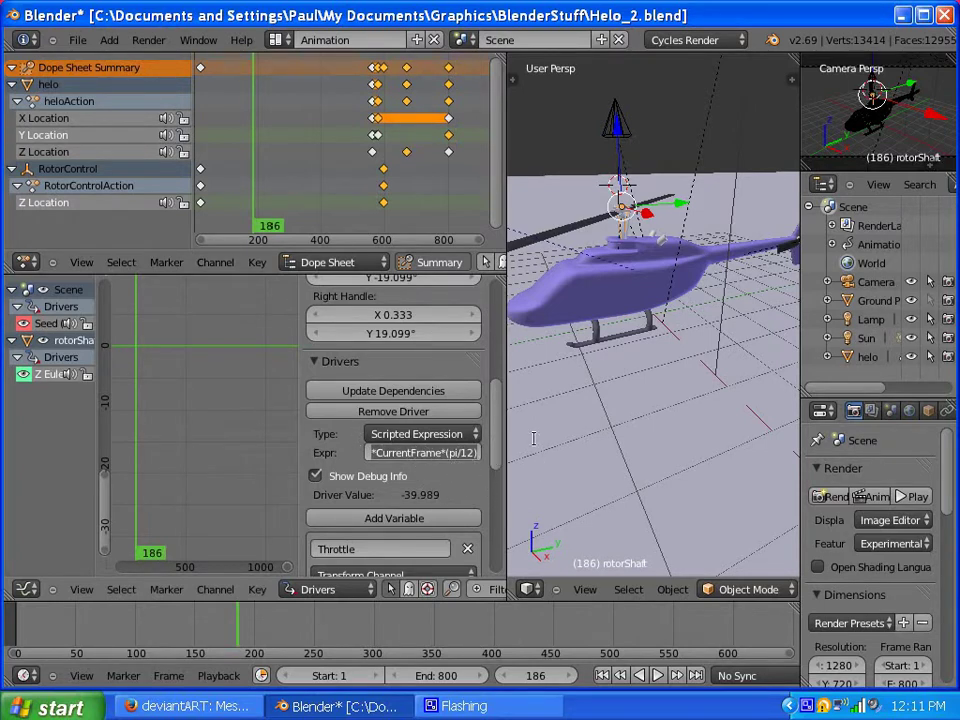
left_click(276, 40)
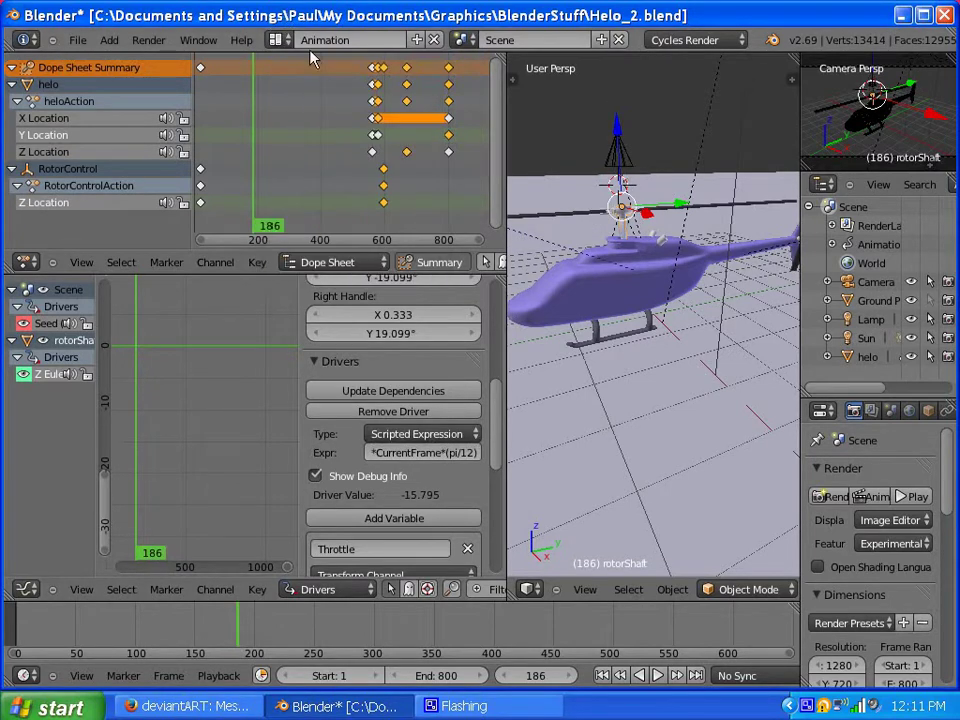
middle_click_drag(670, 277, 650, 290)
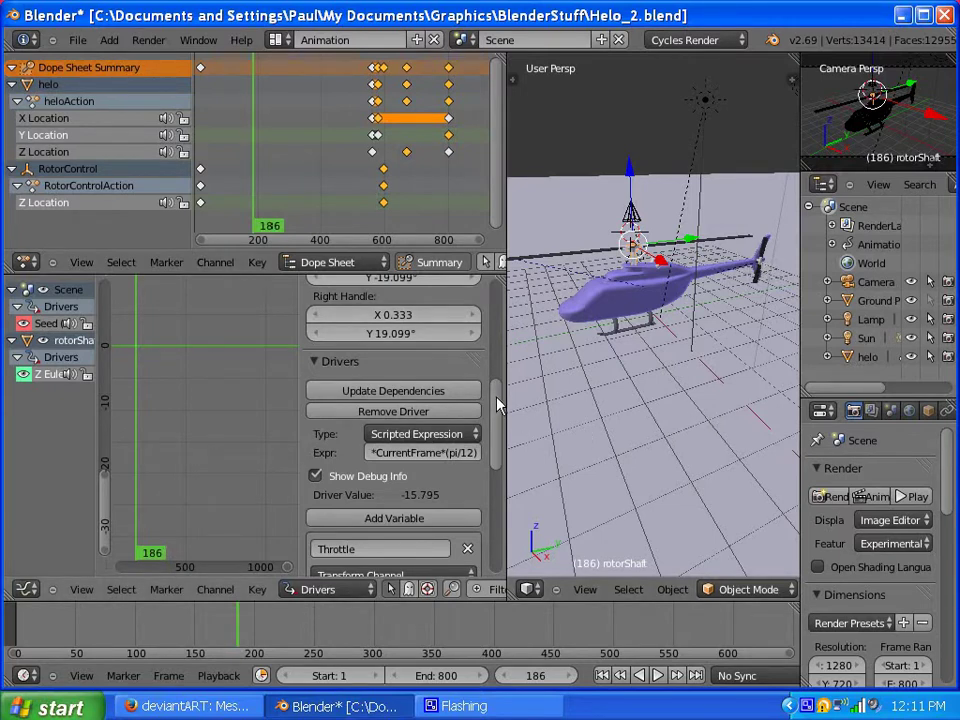
left_click_drag(497, 403, 510, 307)
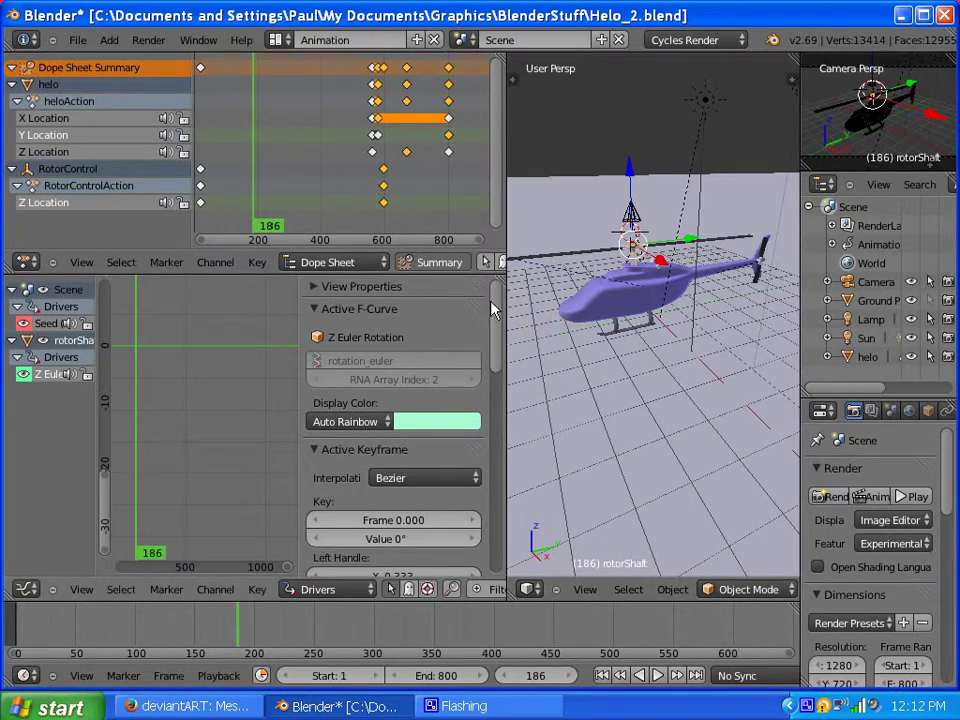
left_click_drag(494, 318, 495, 290)
Switch to the Default screen layout and play the helicopter animation through the camera view, stopping at frame 41
left_click(274, 39)
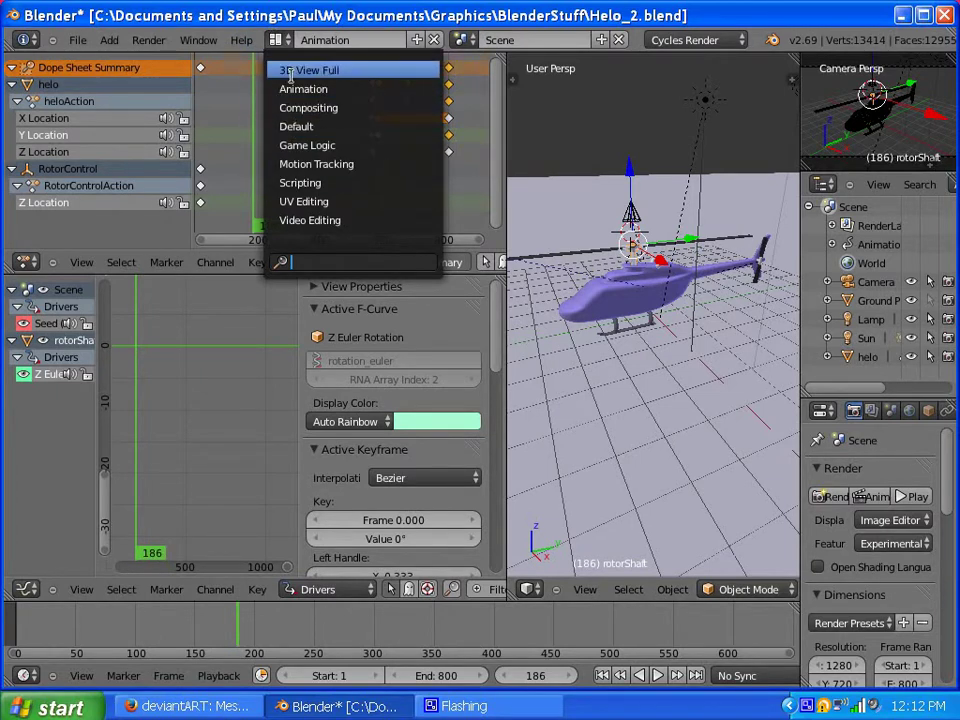
left_click(285, 126)
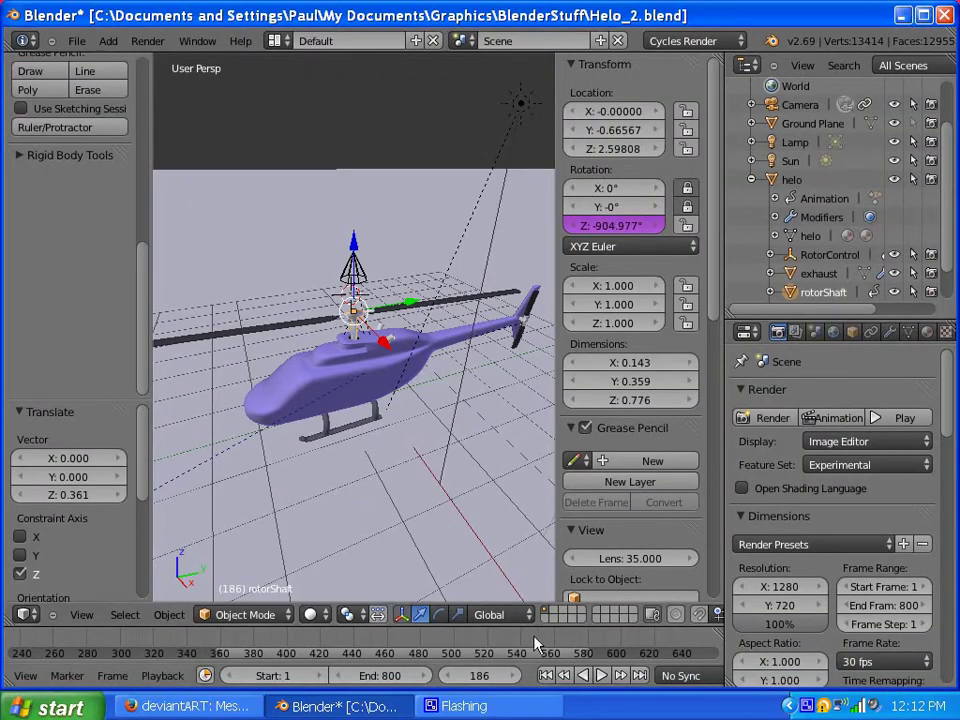
scroll(398, 455, "down", 2)
key("KP_0")
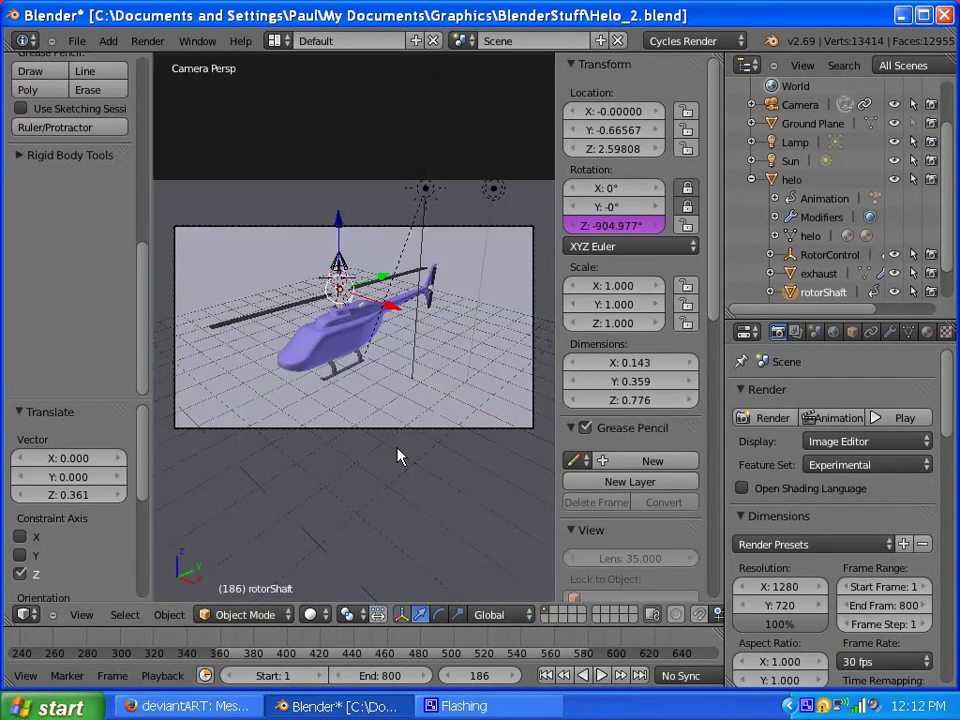
left_click(602, 676)
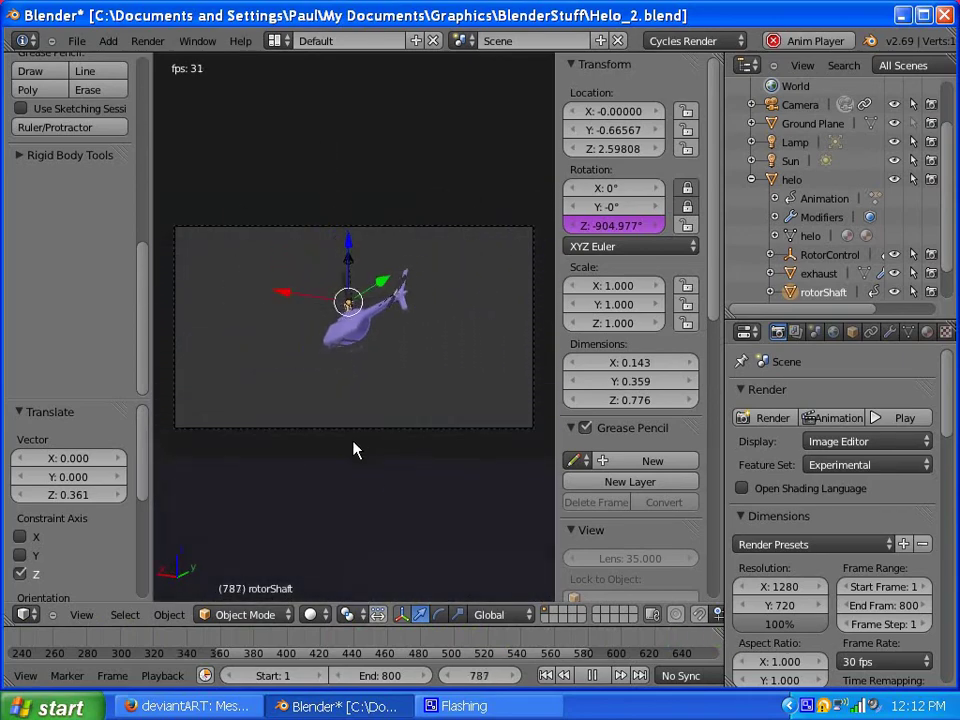
left_click(594, 675)
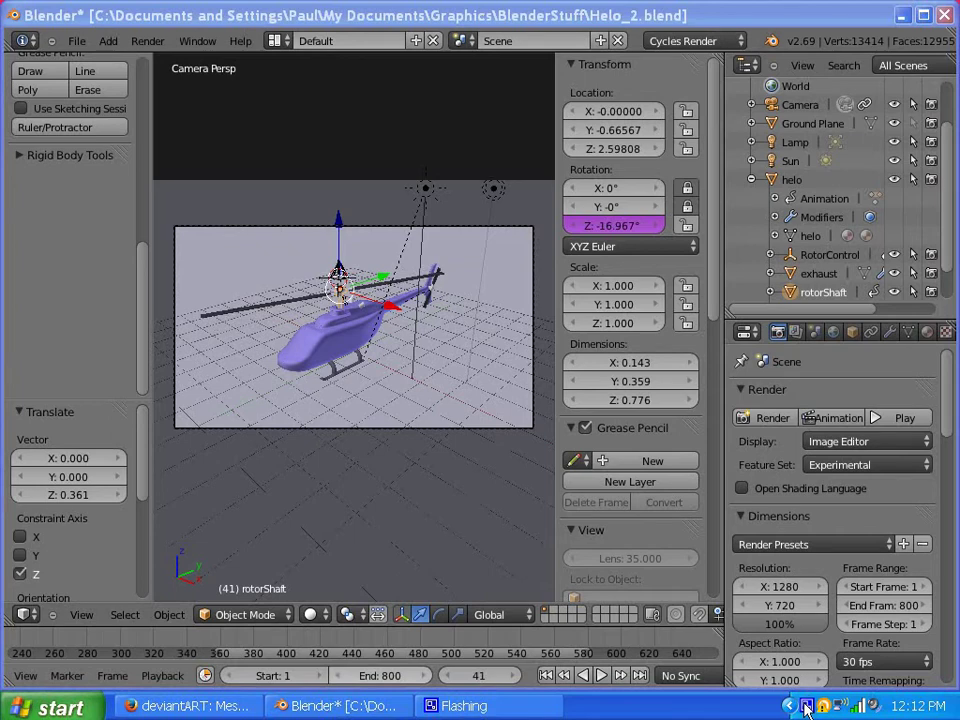
left_click(806, 708)
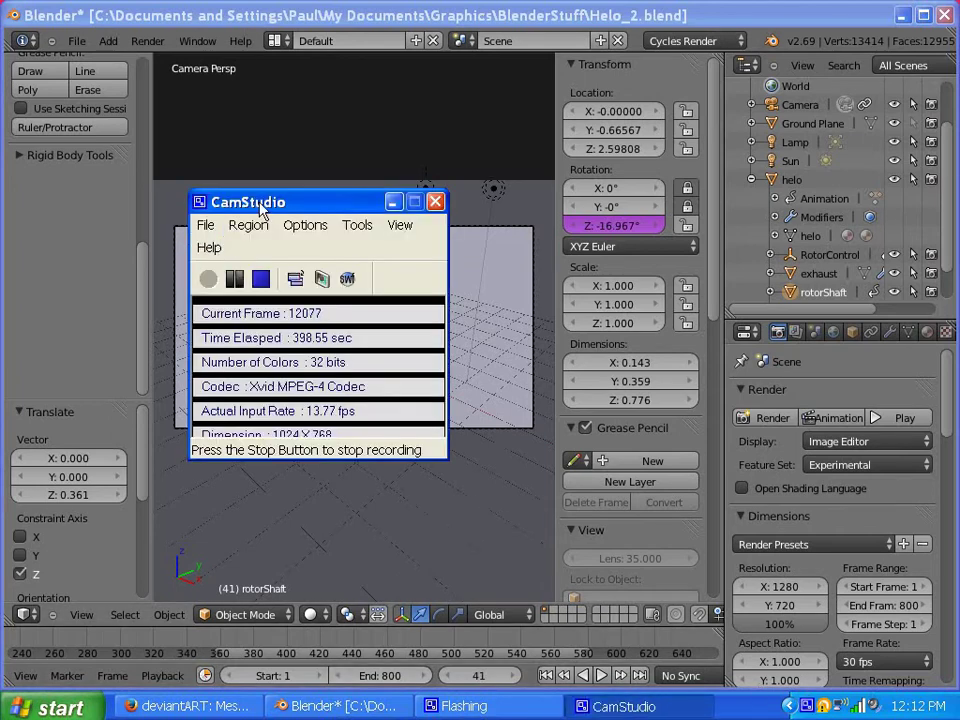